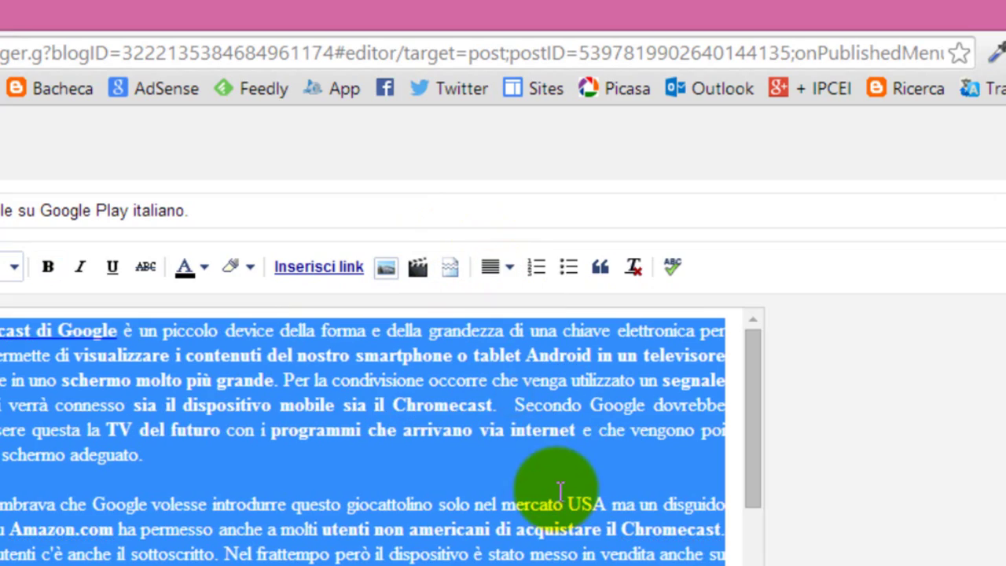
Deselect the post text and look through the whole post down to its last paragraph
left_click(550, 481)
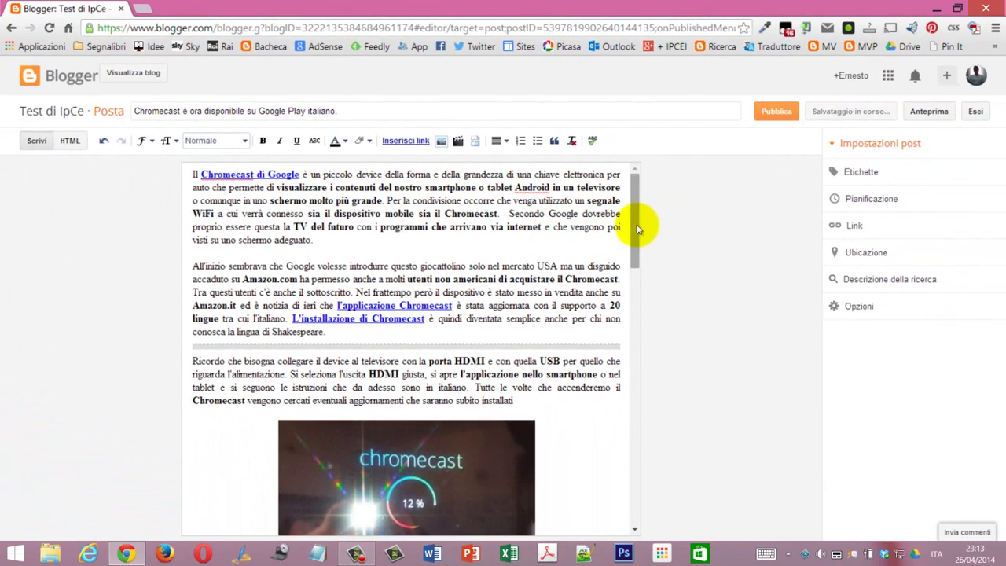
left_click_drag(638, 224, 550, 185)
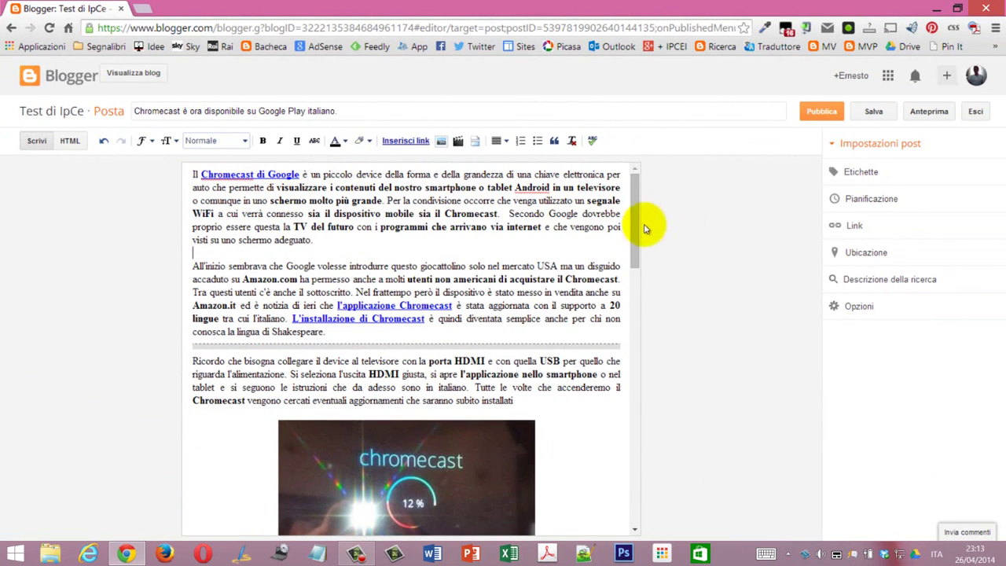
left_click_drag(636, 265, 681, 519)
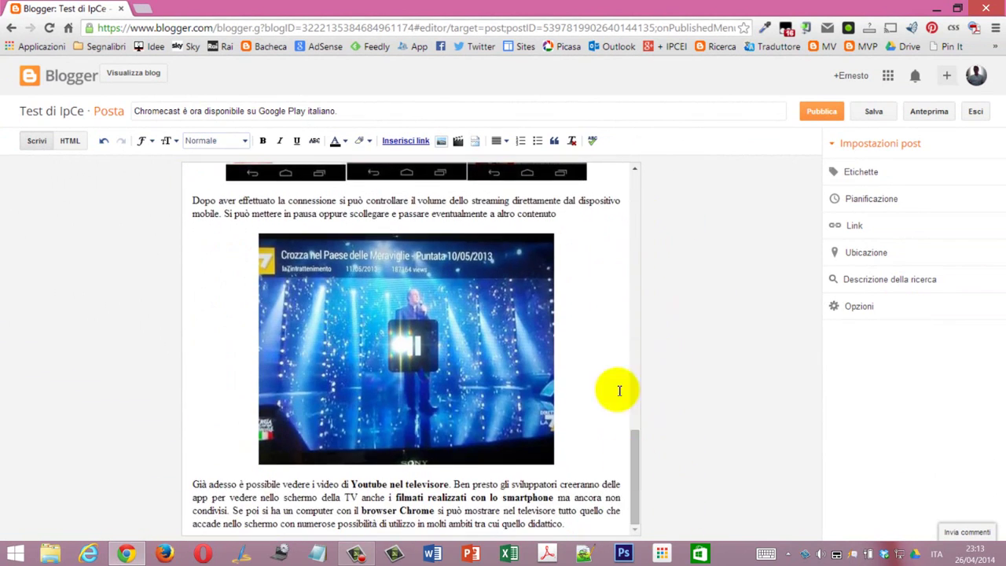
scroll(602, 326, "up", 3)
scroll(385, 218, "up", 6)
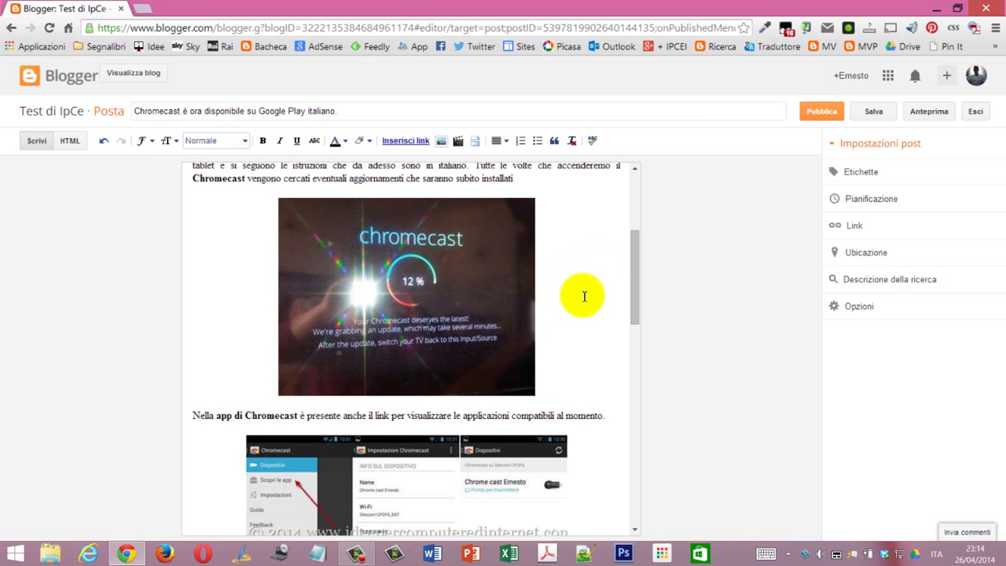
scroll(584, 291, "down", 3)
scroll(584, 291, "up", 3)
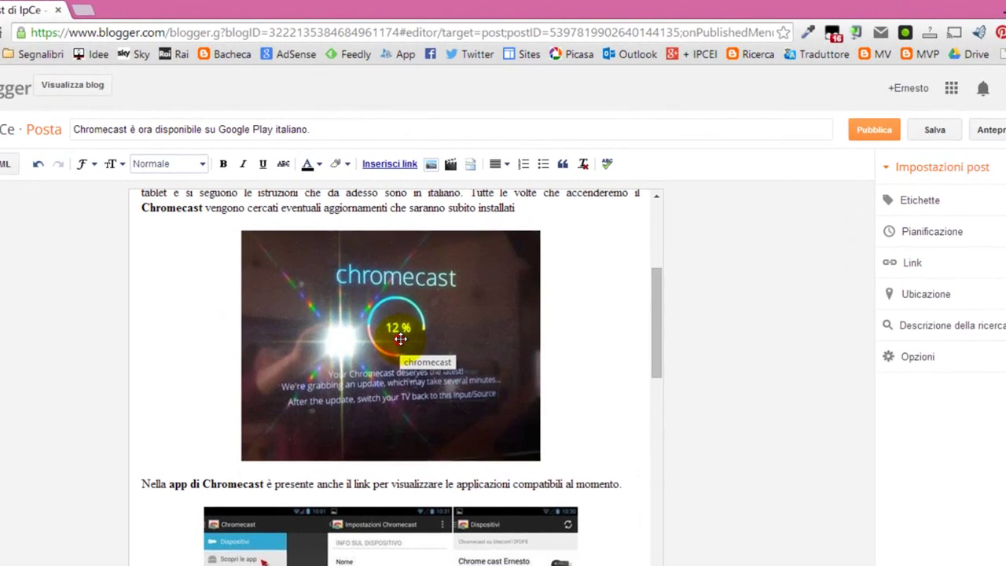
Set both the title text and the alternative text of the Chromecast 12 % image to "chromecast-screenshot"
left_click(415, 292)
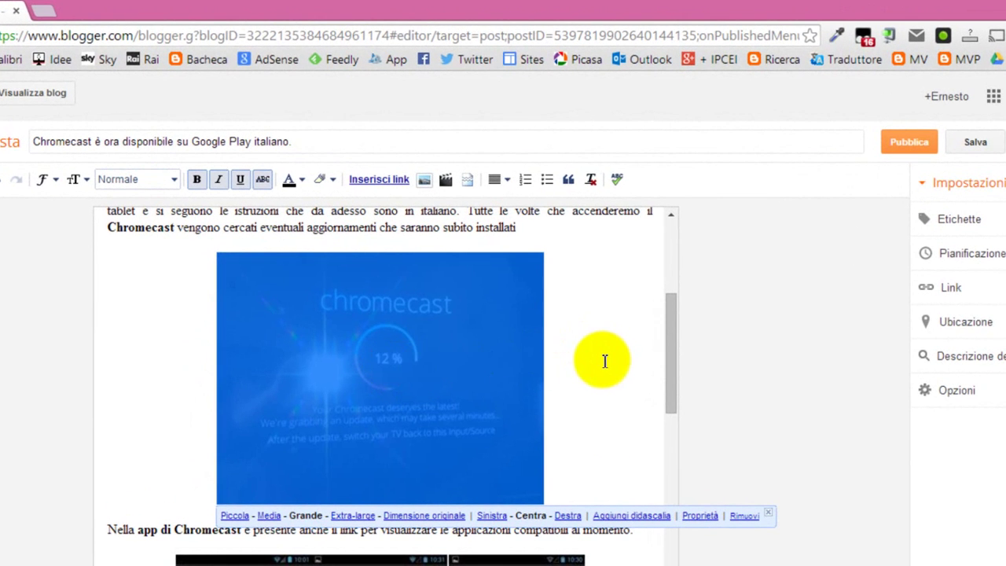
left_click(700, 516)
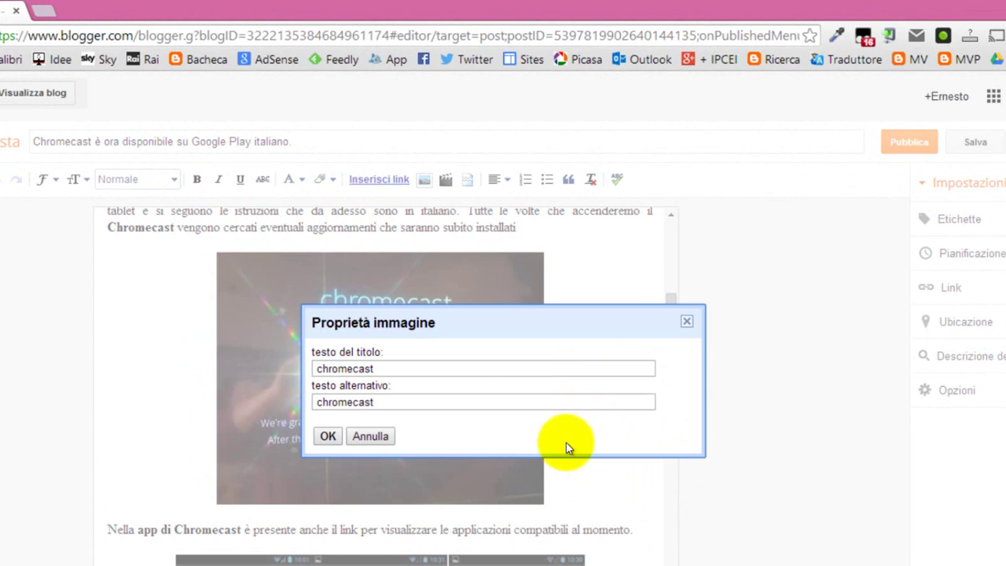
left_click(384, 371)
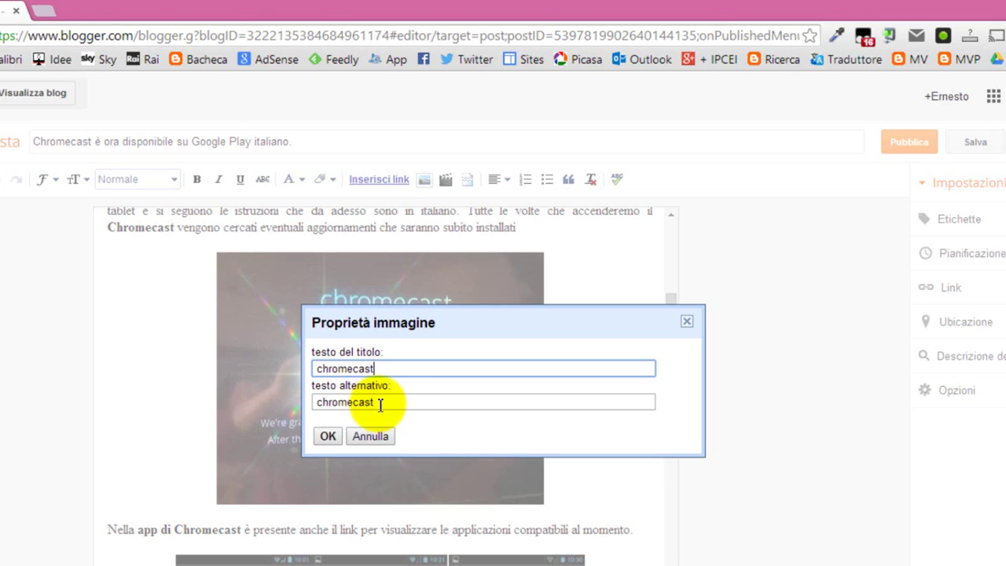
left_click(388, 404)
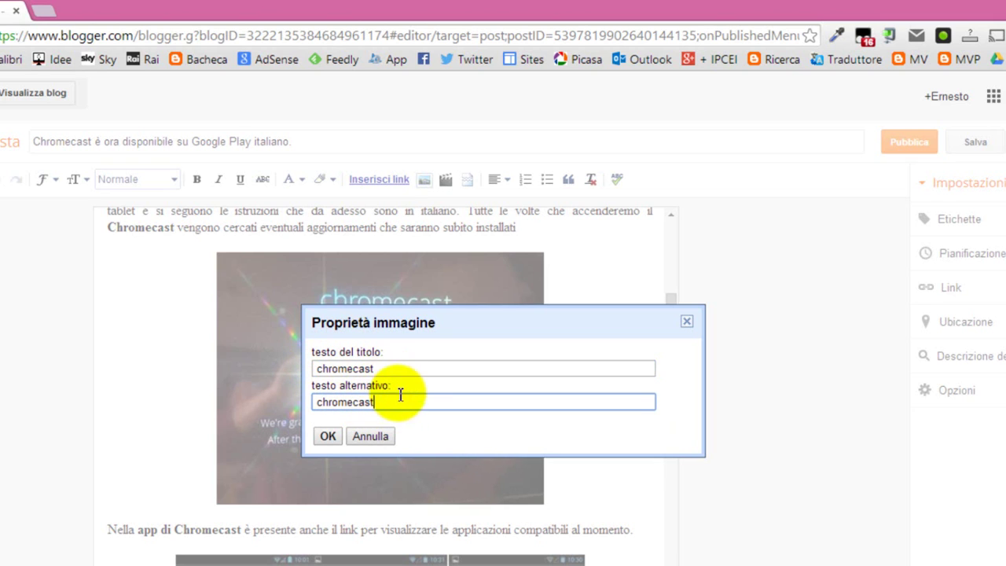
left_click(372, 368)
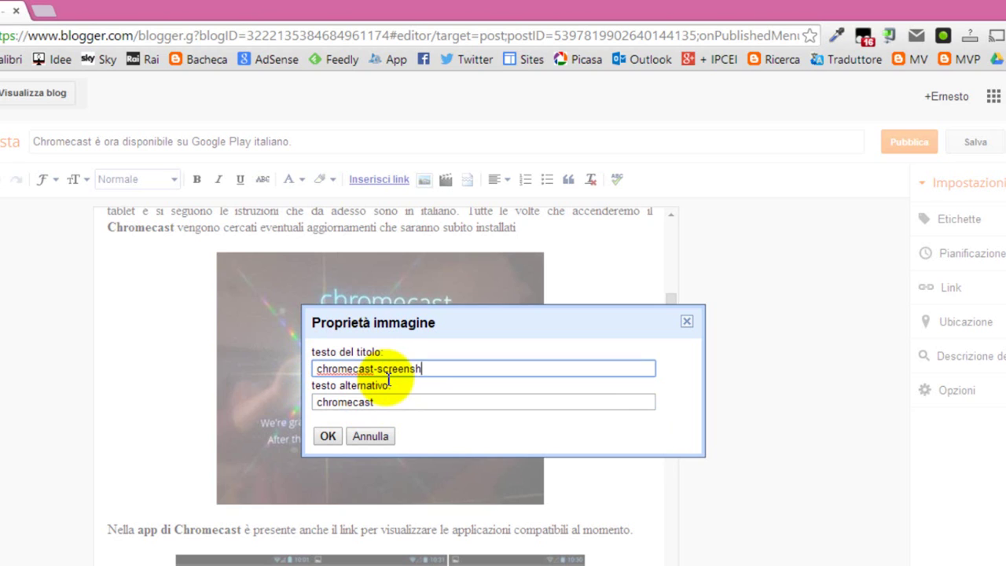
left_click(373, 403)
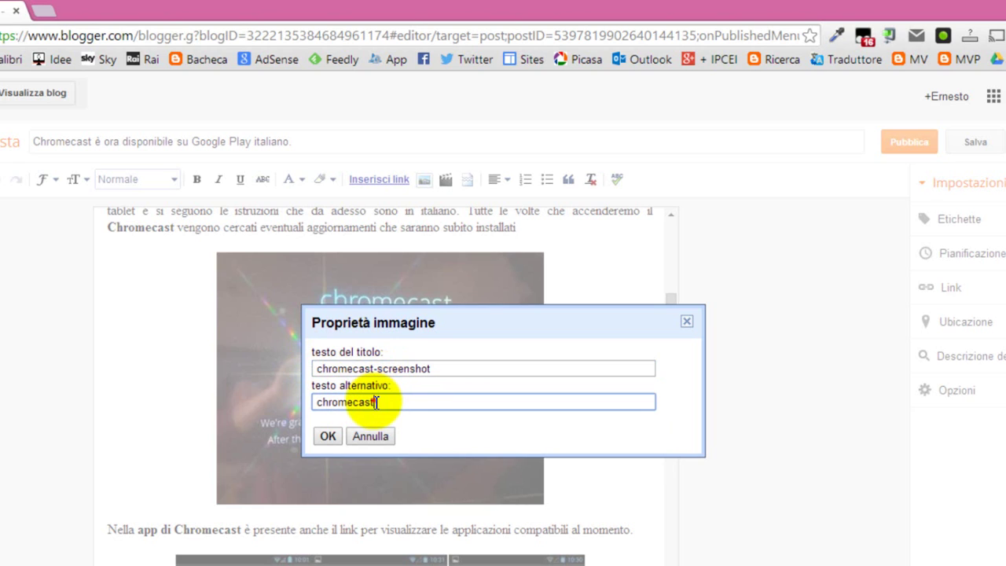
type("-screenshot")
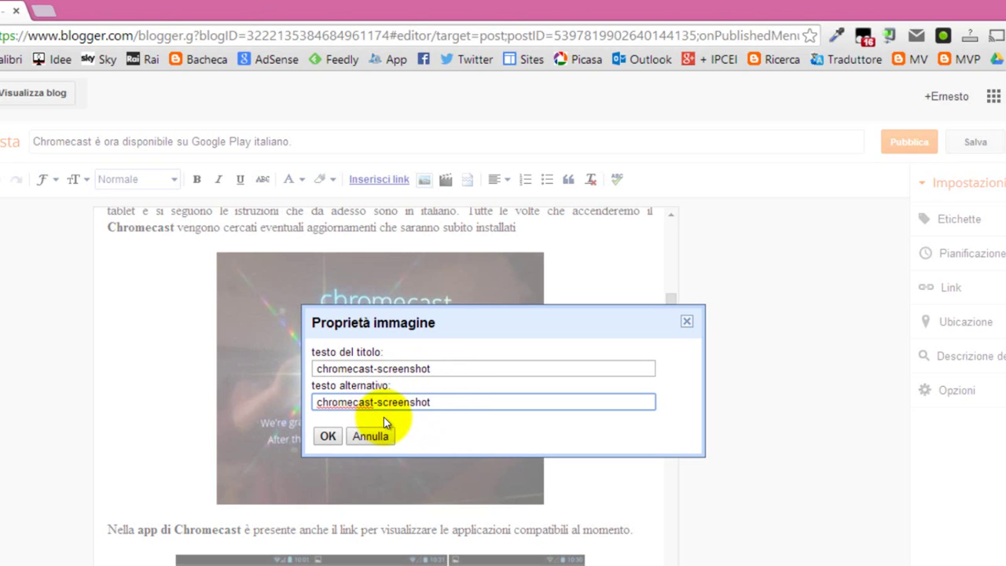
Try an underscore and a plus sign as the word separator in the image's alternative text, and restore the hyphen
key("BackSpace")
type("_")
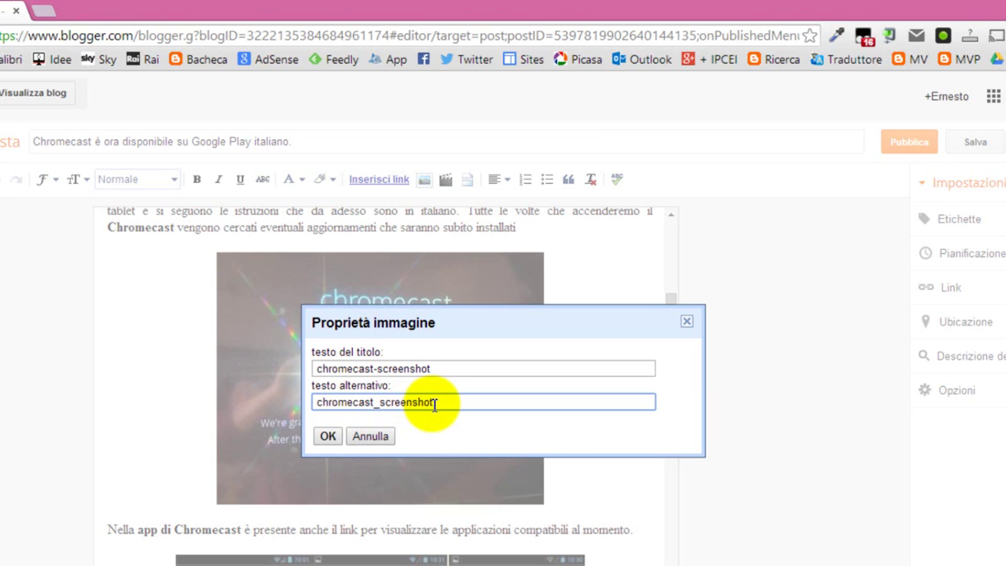
key("BackSpace")
type("+")
key("BackSpace")
type("-")
Apply the title and alternative text in the image properties
left_click(432, 402)
left_click(328, 437)
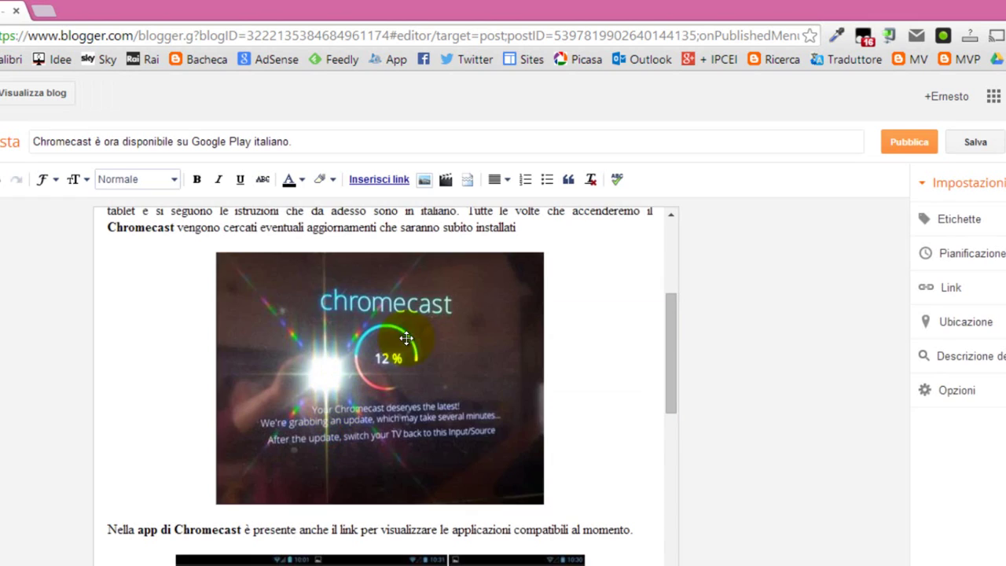
Look over the remaining images and text of the post, including the image of the Chromecast app screens
scroll(494, 373, "down", 2)
left_click(399, 465)
scroll(590, 343, "down", 2)
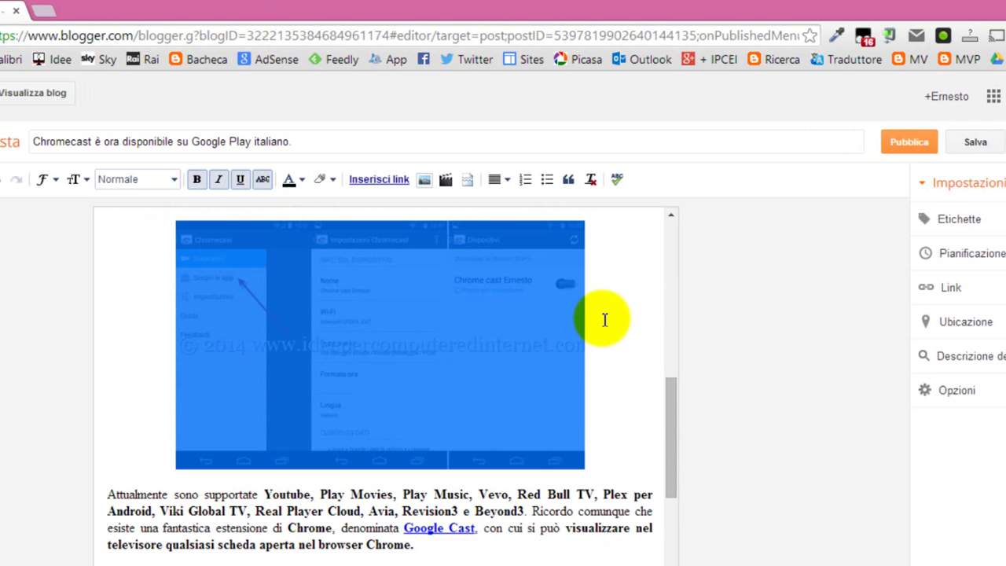
scroll(604, 320, "up", 2)
left_click(597, 303)
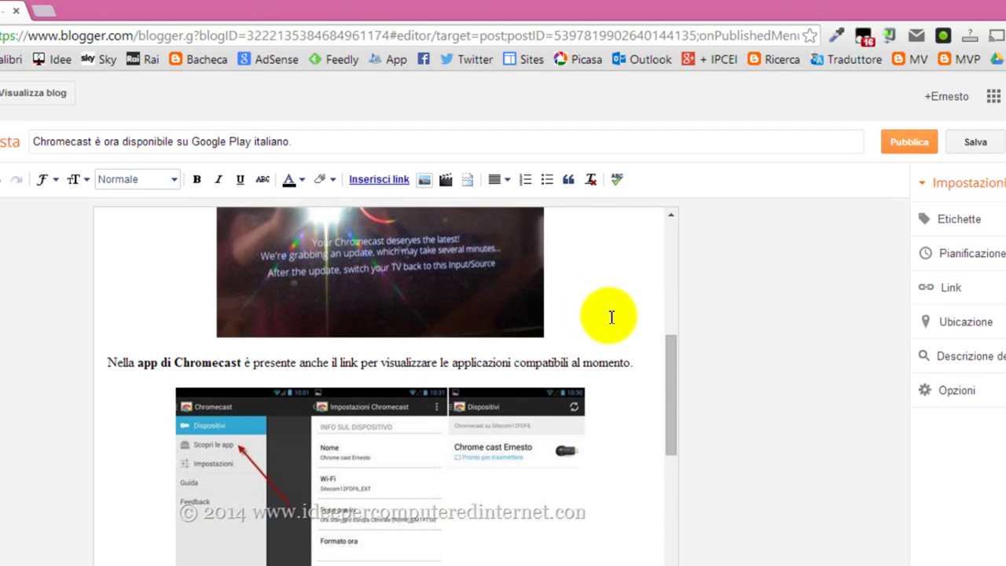
scroll(652, 290, "up", 4)
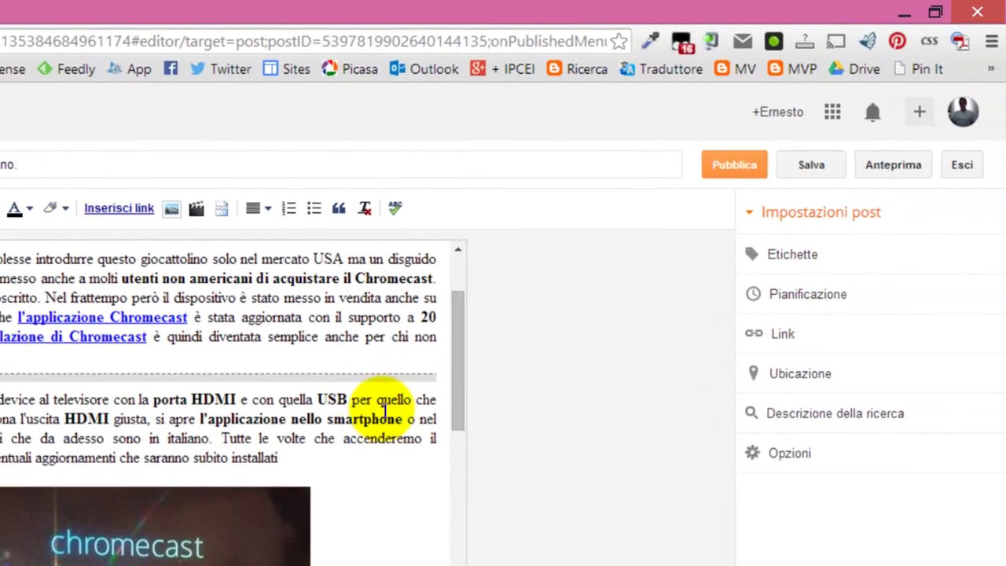
scroll(395, 375, "down", 10)
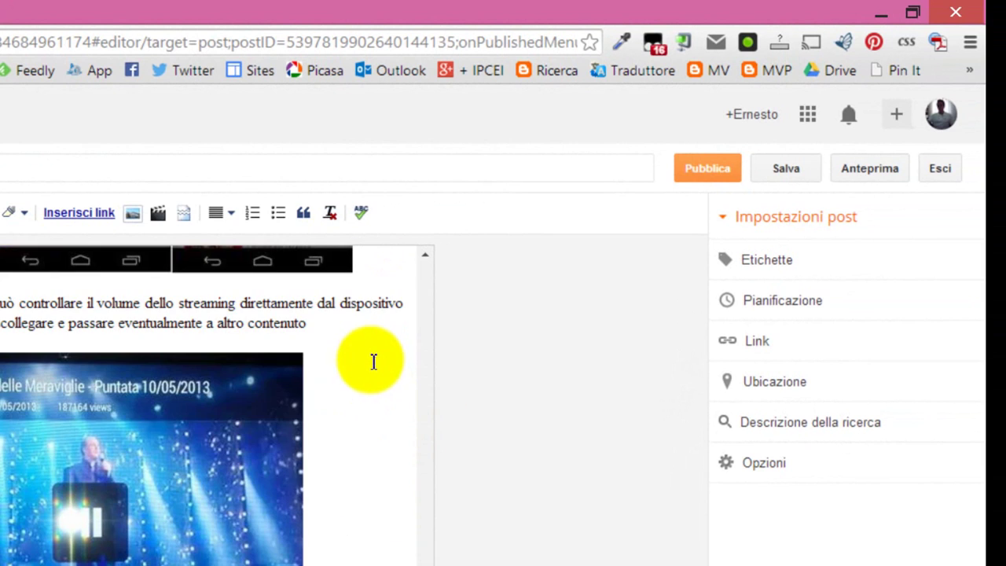
scroll(346, 440, "up", 5)
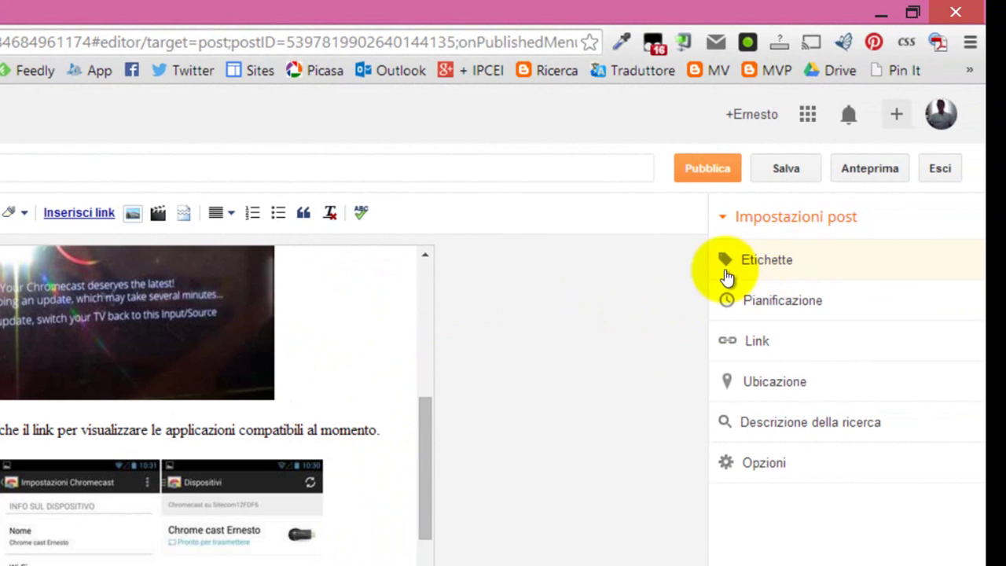
Assign the labels "blogger" and "immagini" to the post
left_click(735, 261)
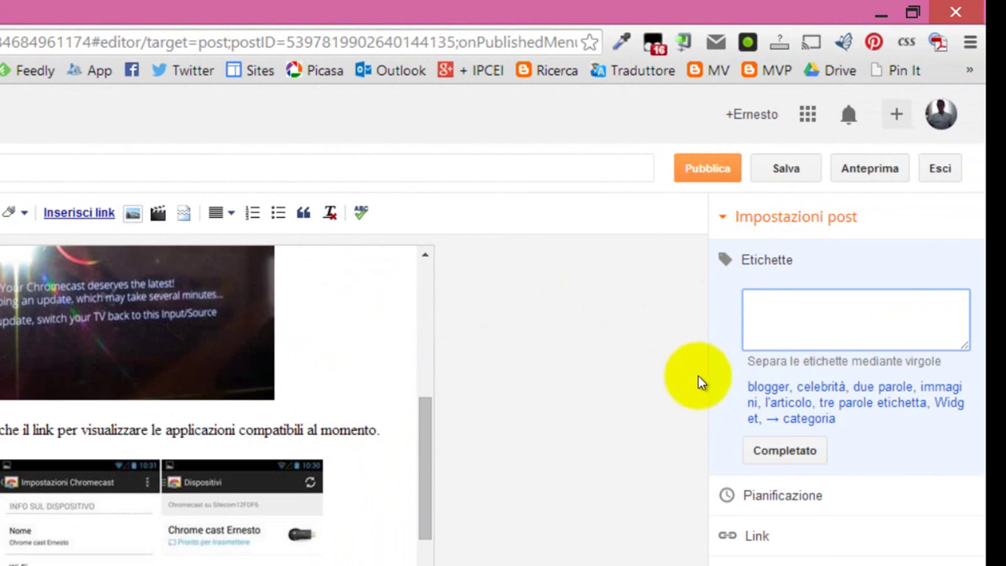
left_click(774, 387)
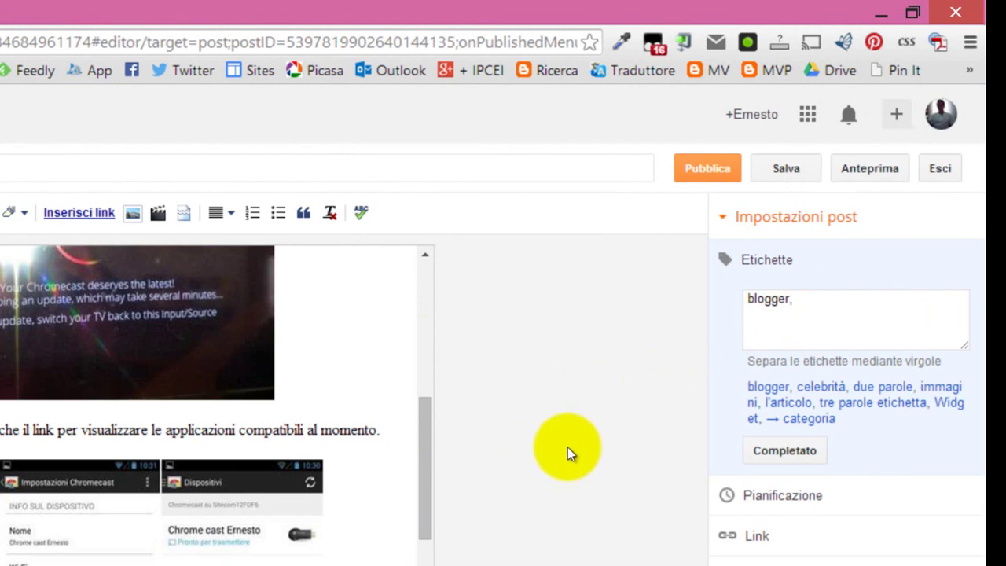
left_click(799, 312)
type("imma")
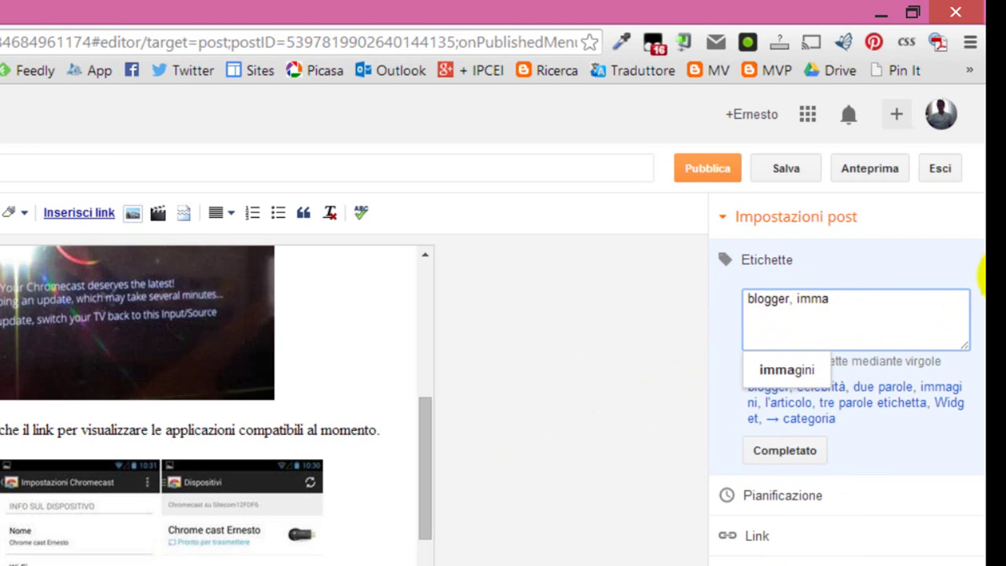
left_click(792, 371)
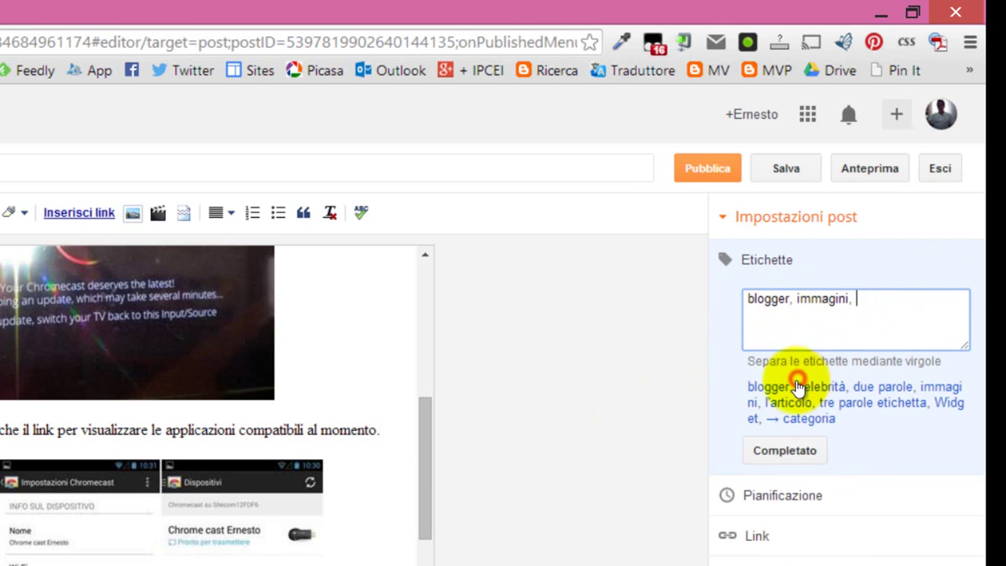
left_click(785, 451)
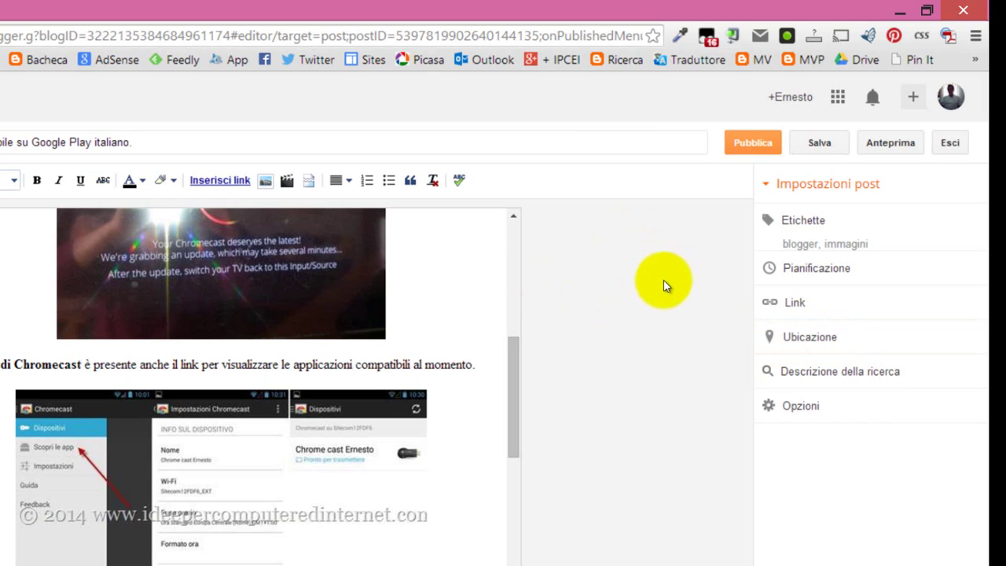
Set the post's search description to "Il Chromecast di Google ha una applicazione in italiano già disponibile su Google Play."
left_click(810, 374)
left_click(817, 405)
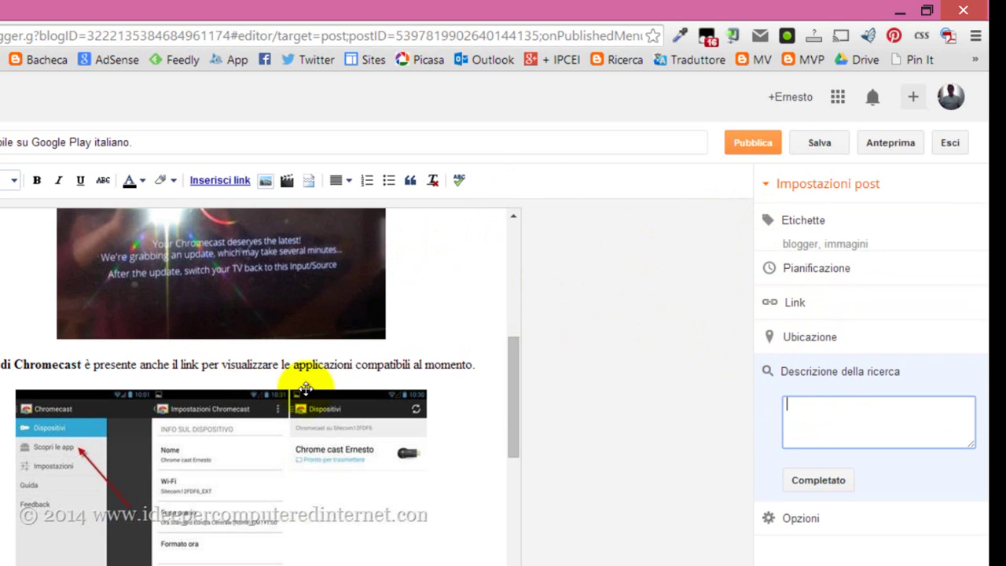
mouse_move(516, 410)
left_mouse_down()
mouse_move(516, 273)
mouse_move(515, 375)
mouse_move(503, 261)
mouse_move(512, 424)
left_mouse_up()
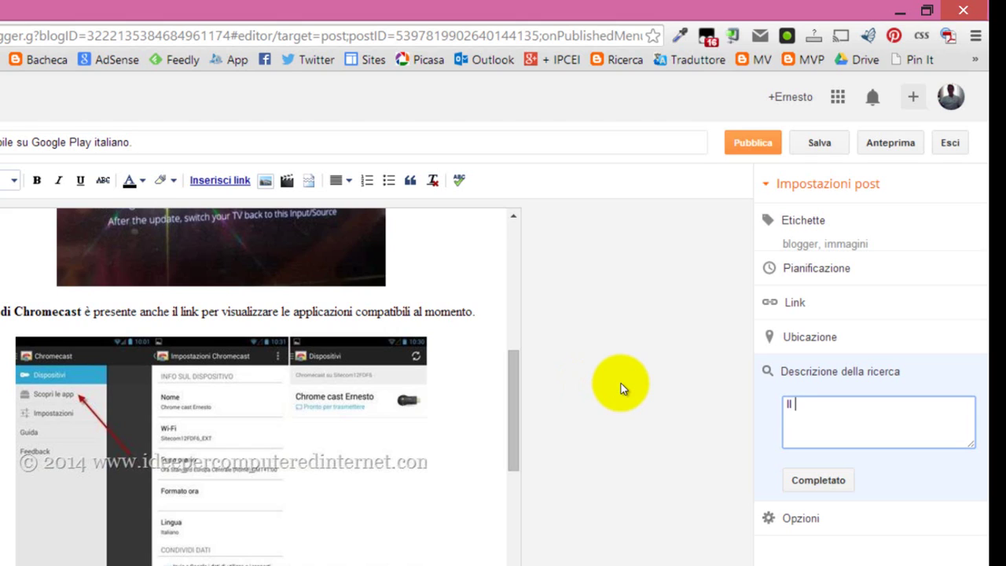
type("Chromecast di ")
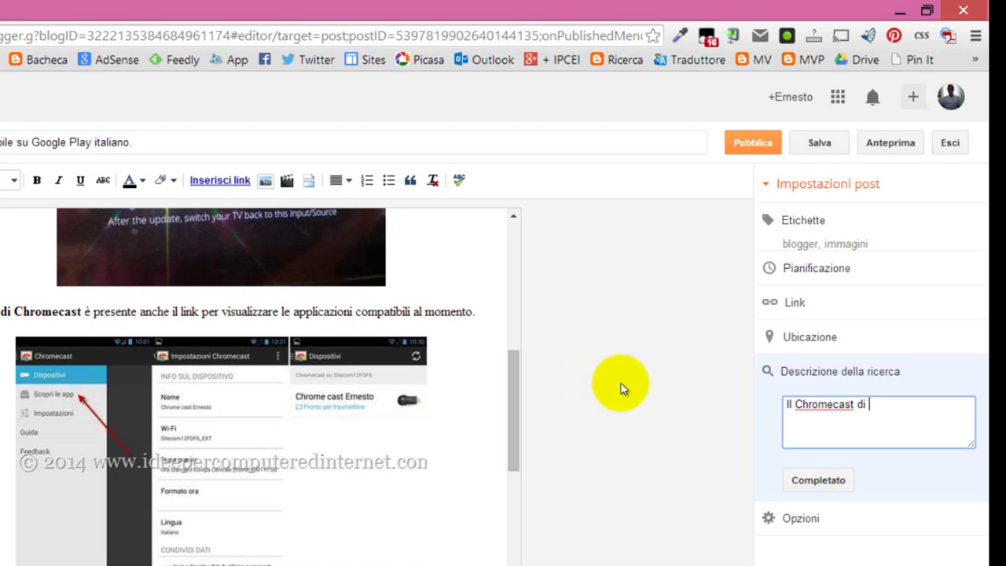
type("Google ha una appli")
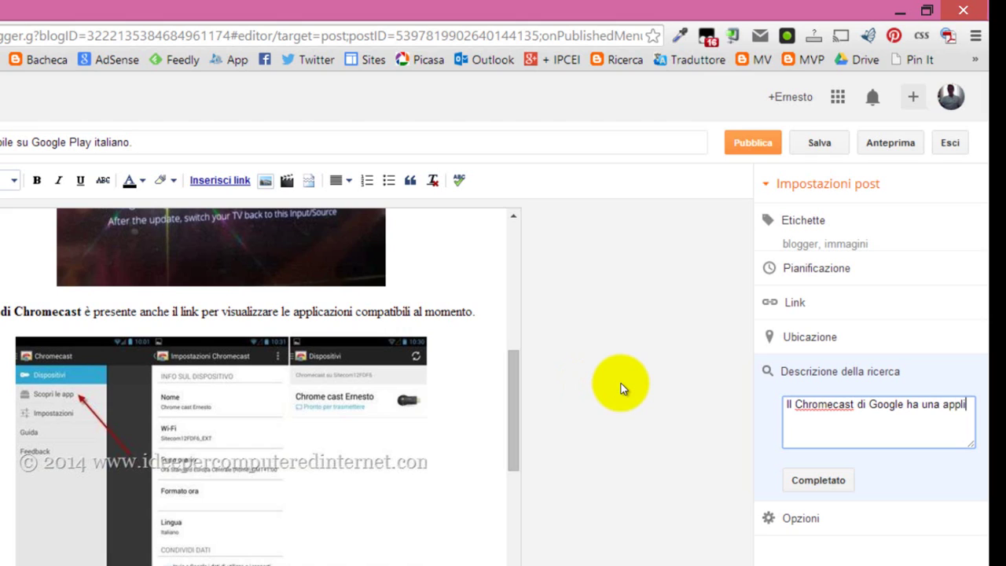
type("cazione in it")
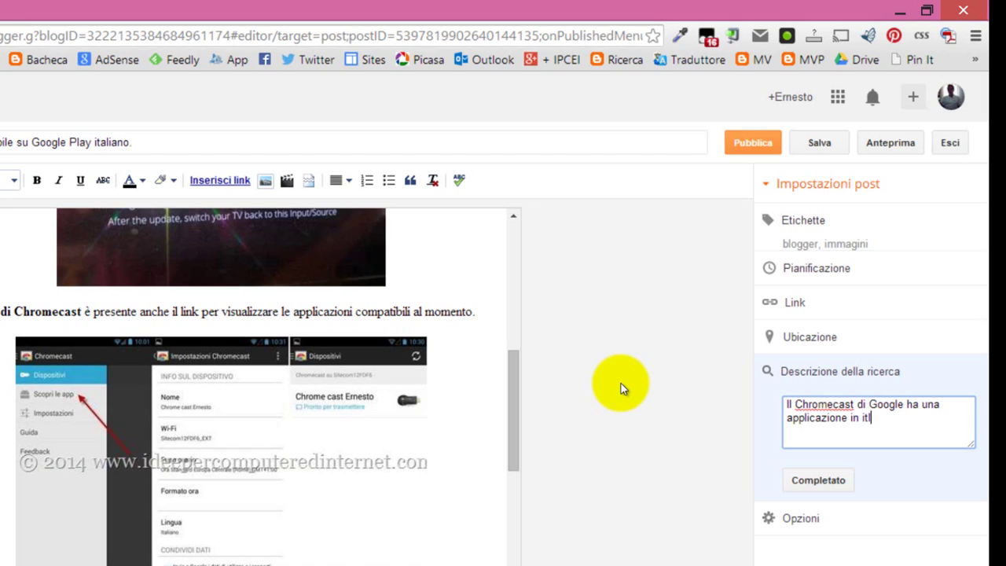
type("aliano già disponibile s")
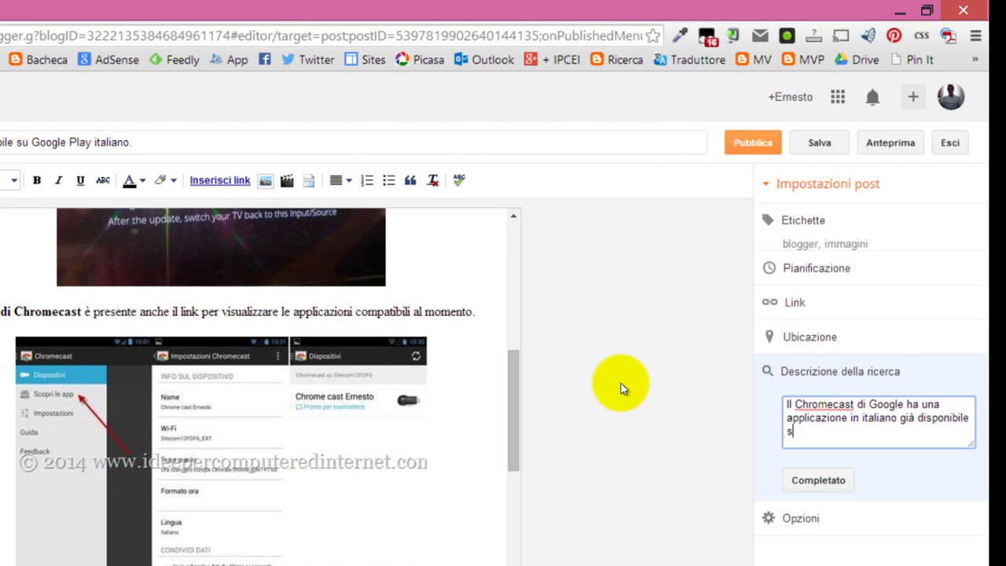
type("u Google Play")
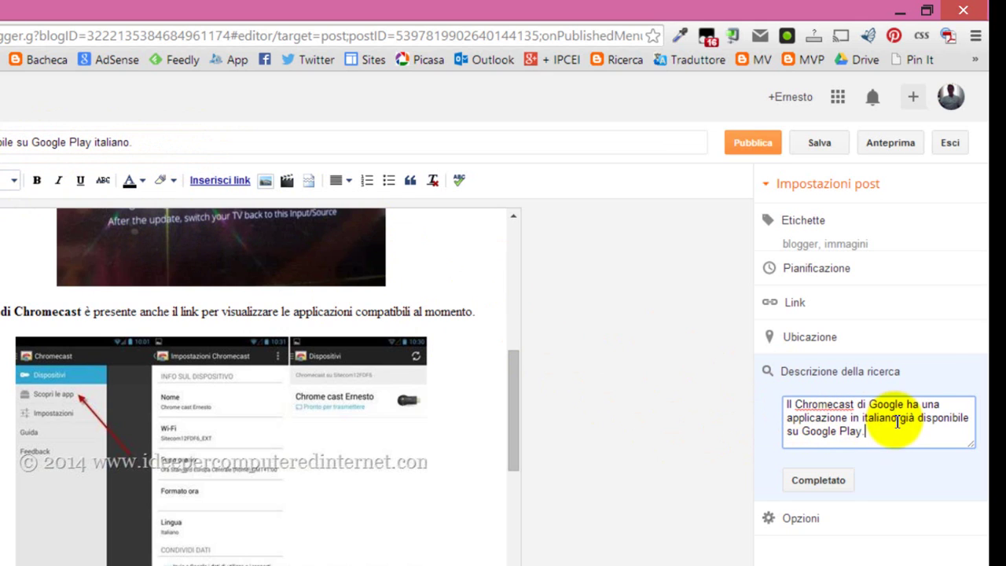
type(".")
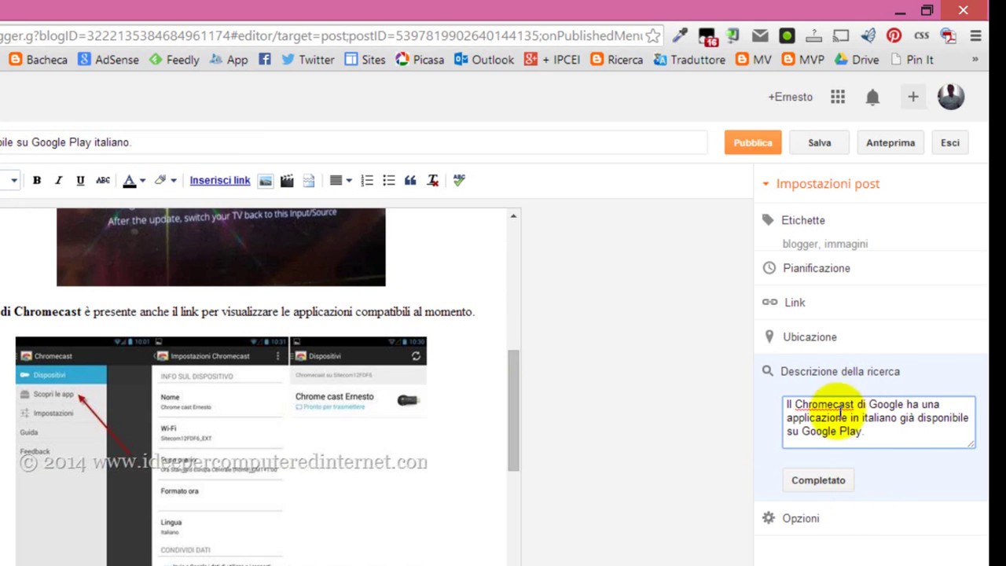
left_click(832, 481)
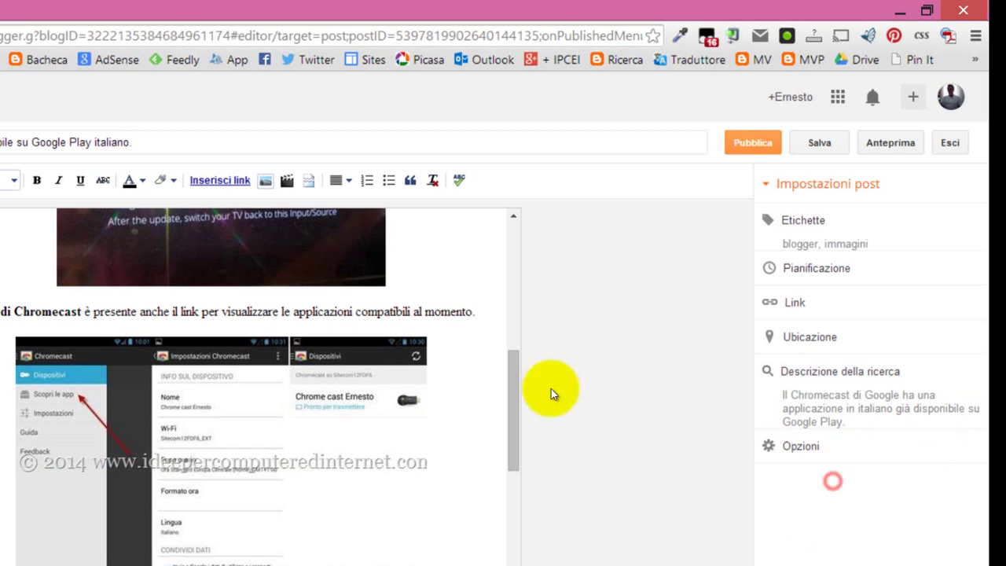
Give the post the custom permalink "chromecast-google-play-android-streaming-wifi" in place of the existing one
left_click(773, 307)
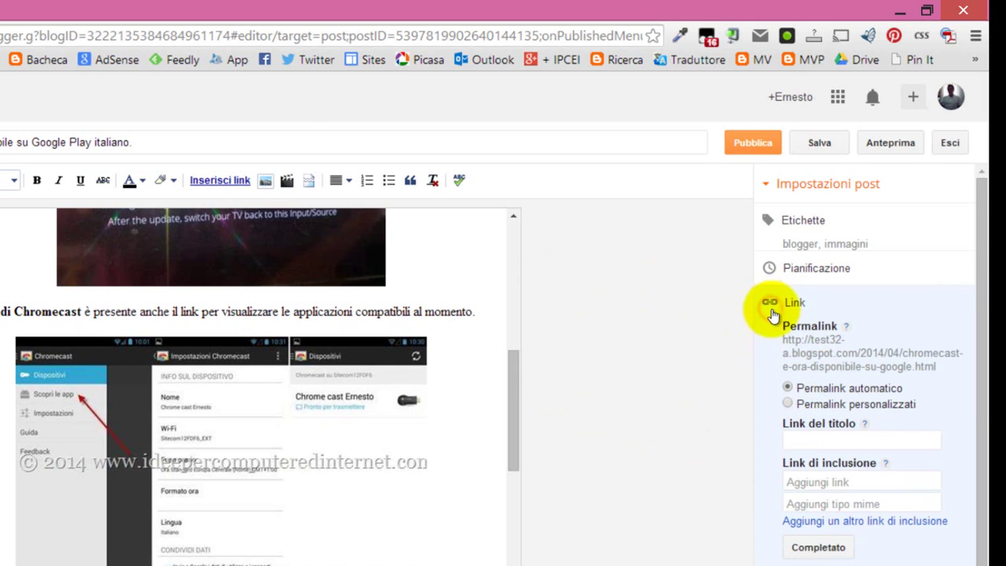
left_click(789, 404)
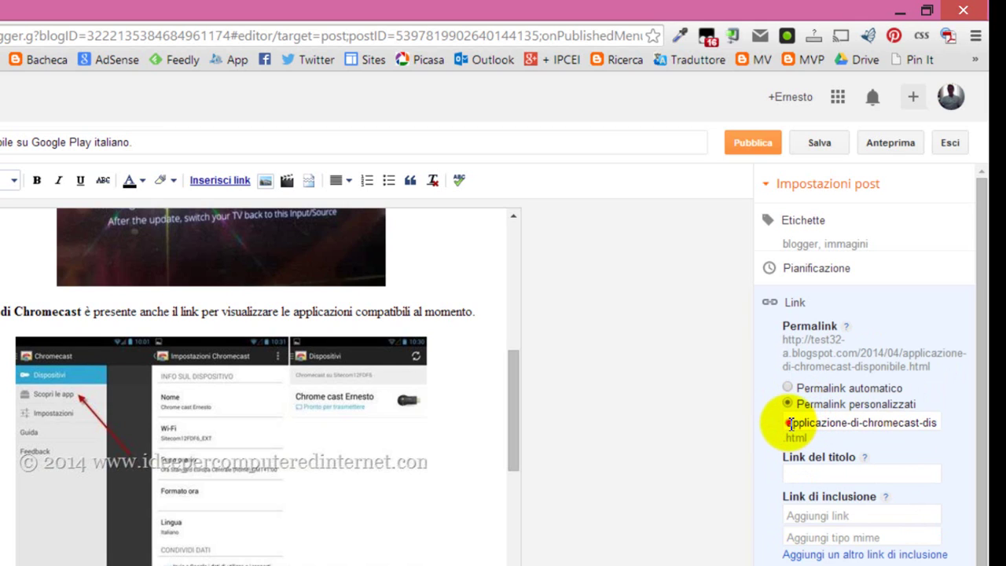
left_click_drag(789, 423, 957, 439)
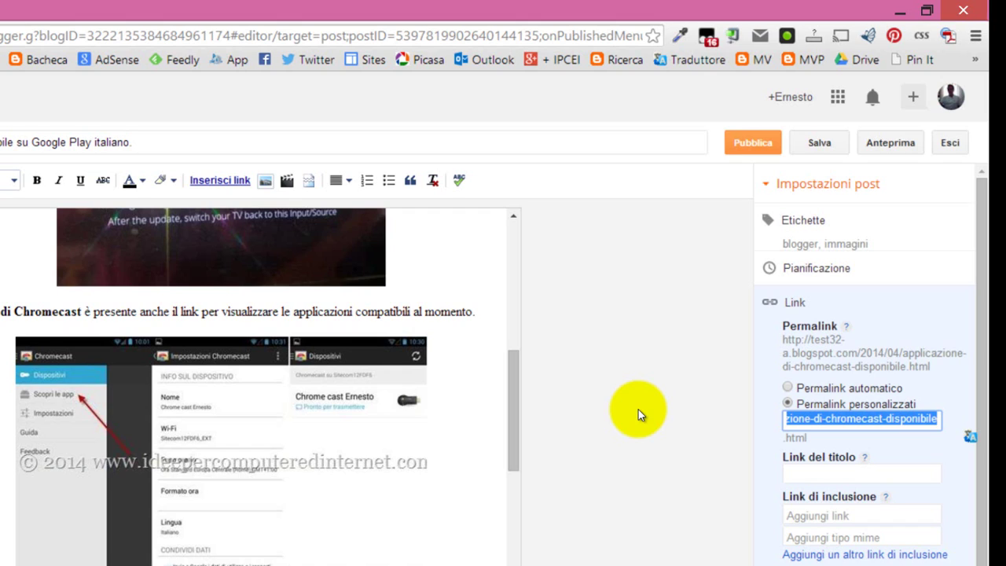
type("chrom")
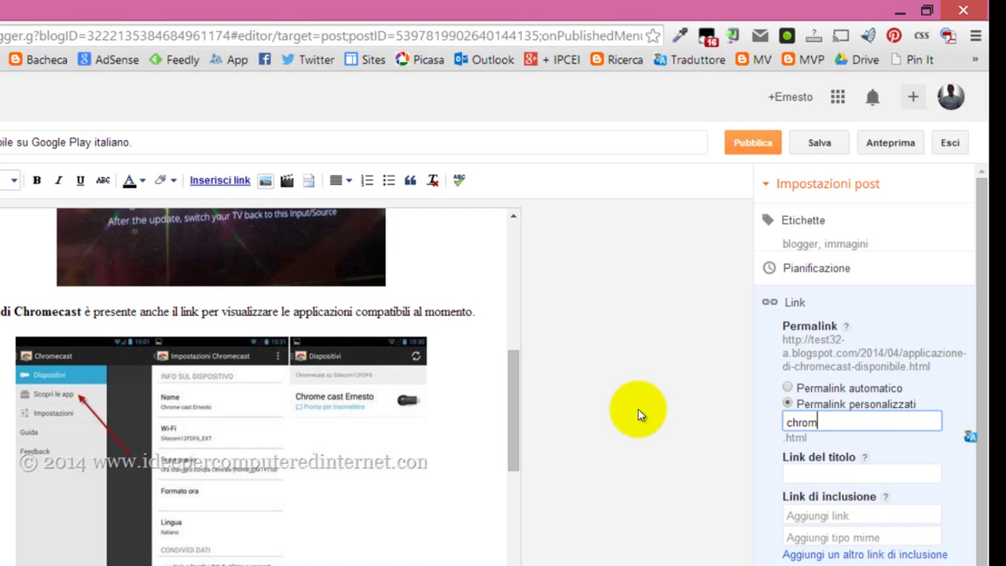
type("ecast")
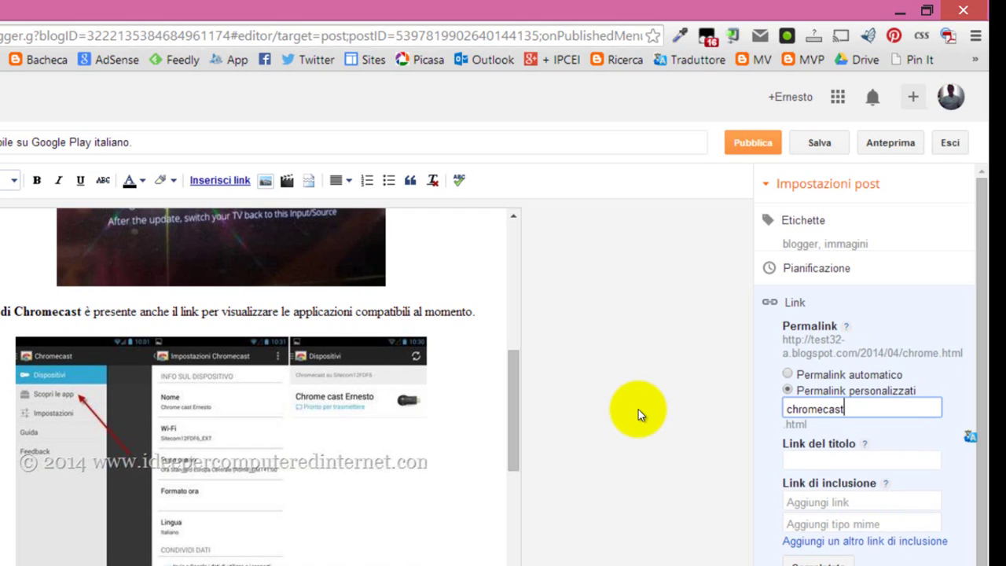
type("-")
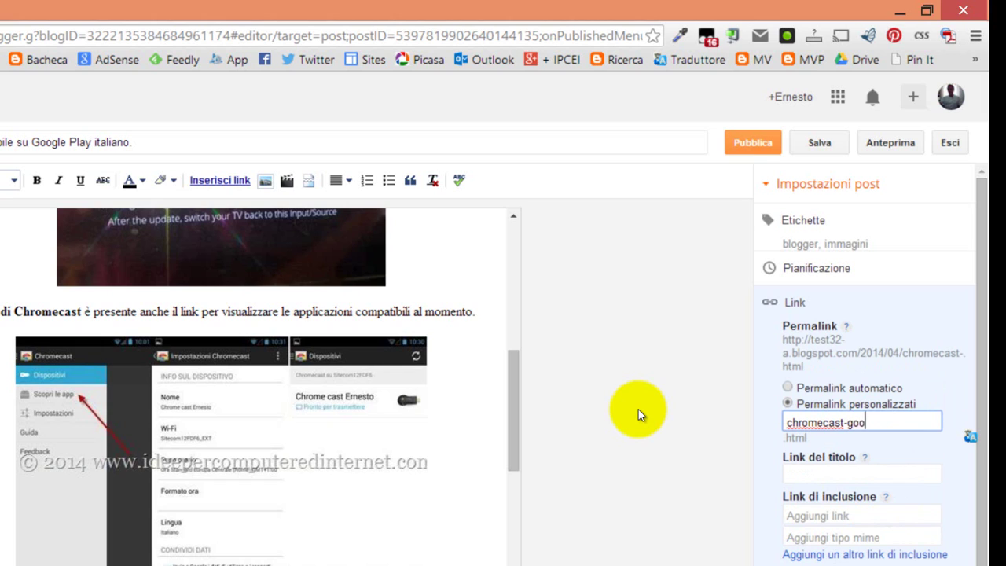
type("play-")
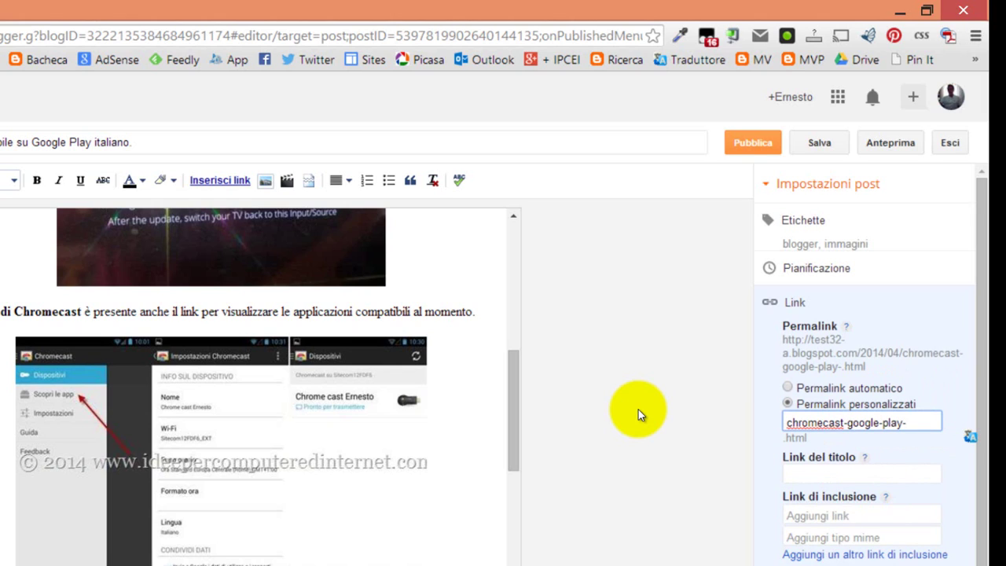
type("android")
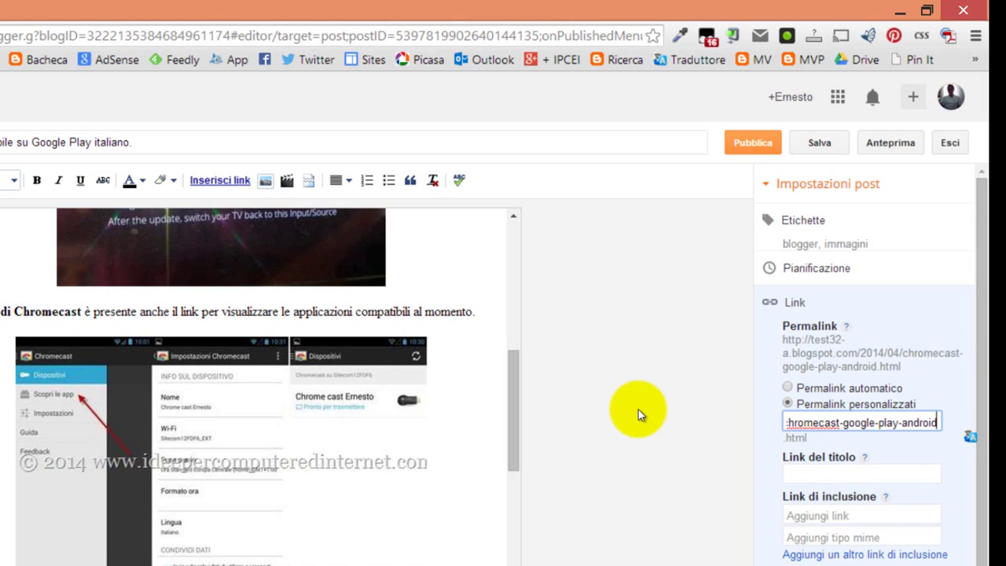
type("-")
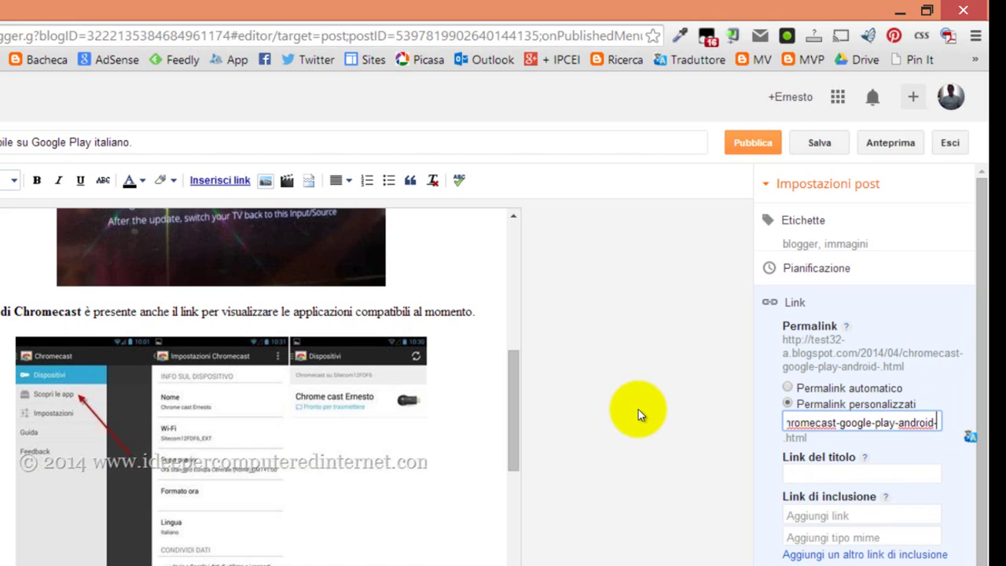
type("streaming")
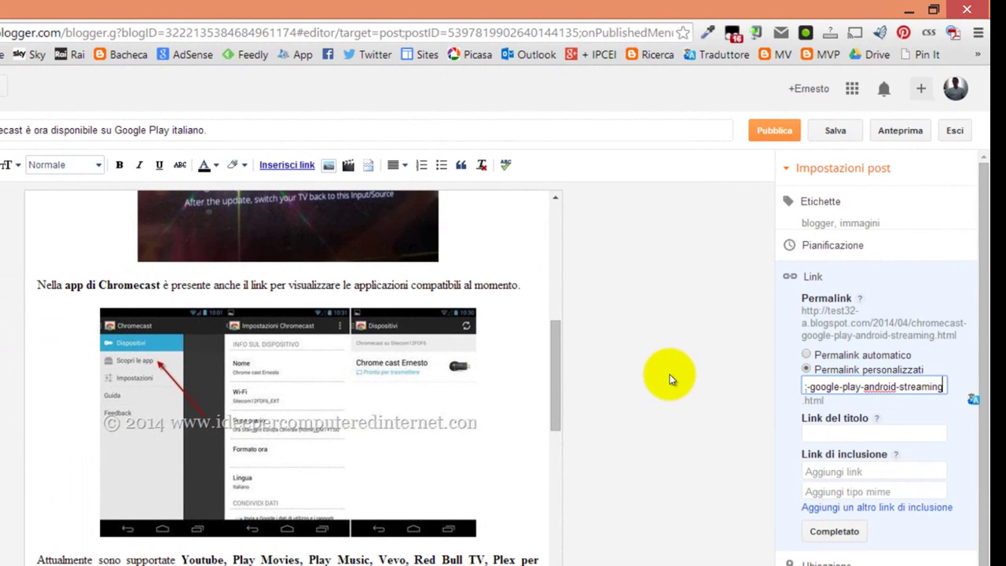
type("-")
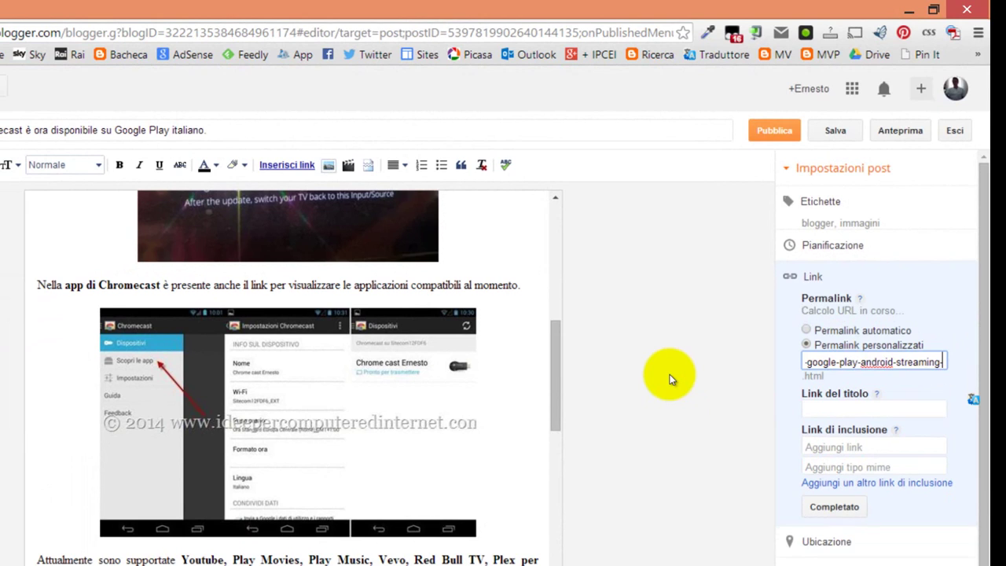
type("wifi")
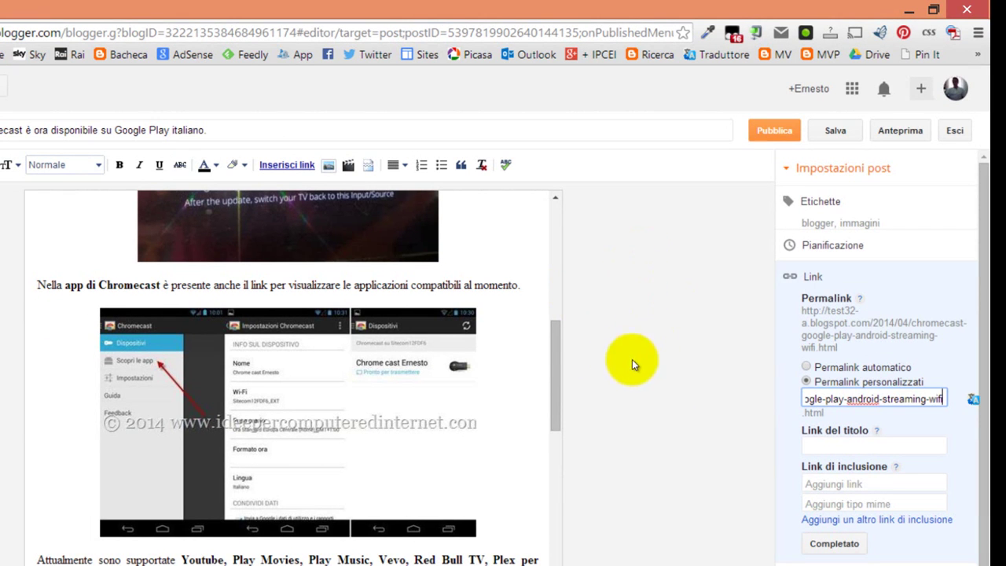
left_click(844, 548)
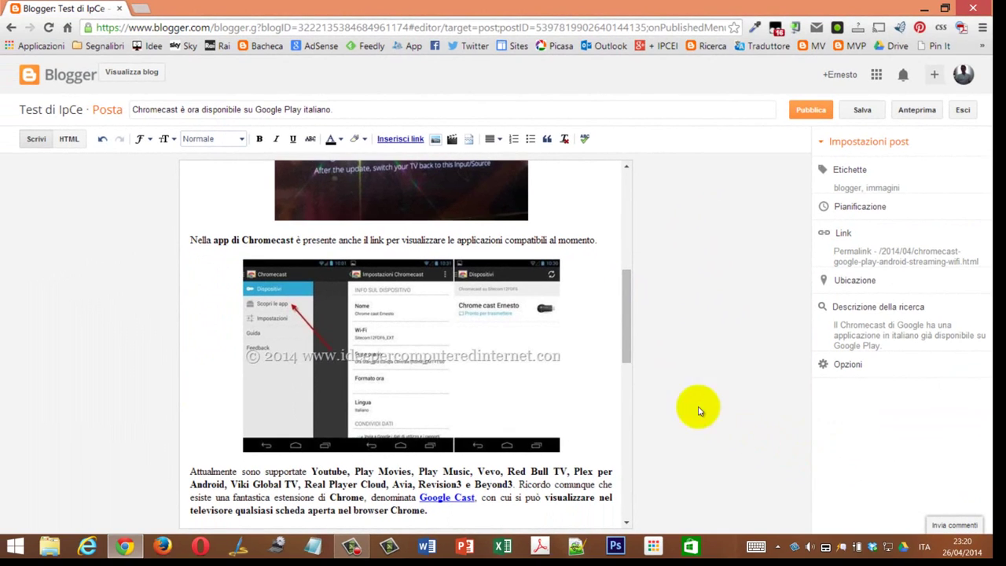
left_click_drag(625, 326, 628, 221)
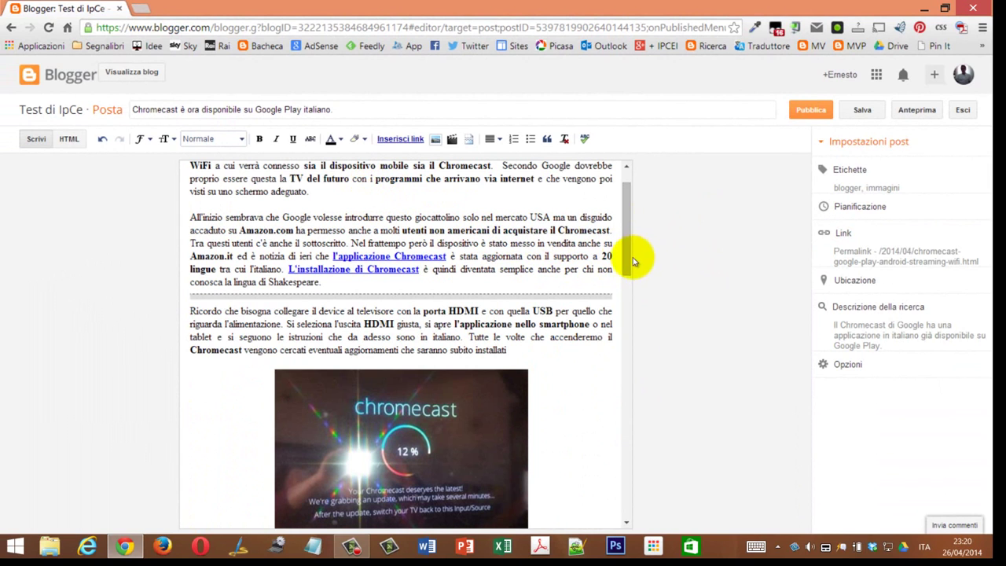
mouse_move(625, 261)
left_mouse_down()
mouse_move(638, 505)
mouse_move(635, 253)
left_mouse_up()
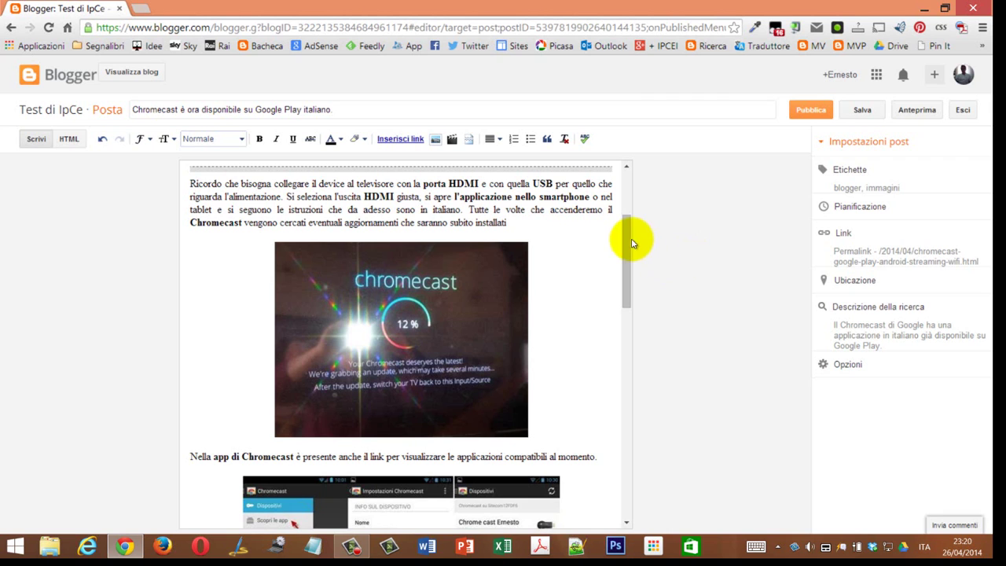
left_click_drag(621, 241, 669, 218)
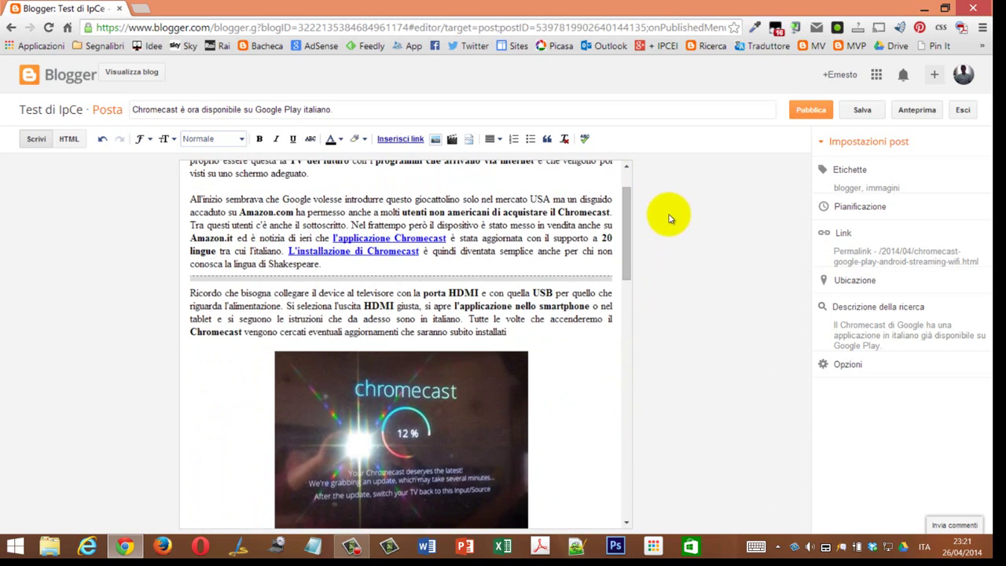